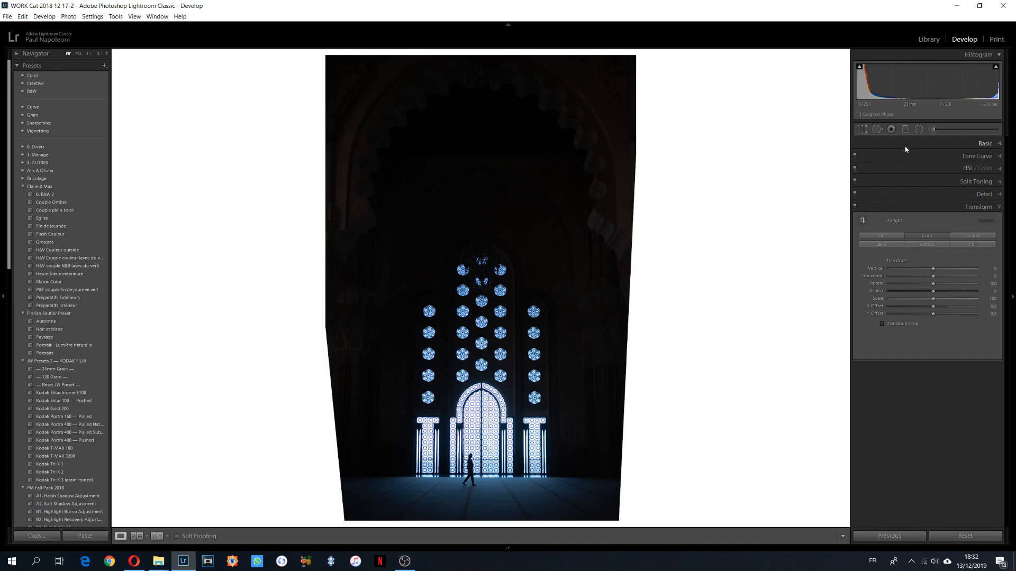
Crop the photo tighter around the lit window and door in the original aspect ratio, excluding the white edges and centring the door.
{"action": "key", "text": "r"}
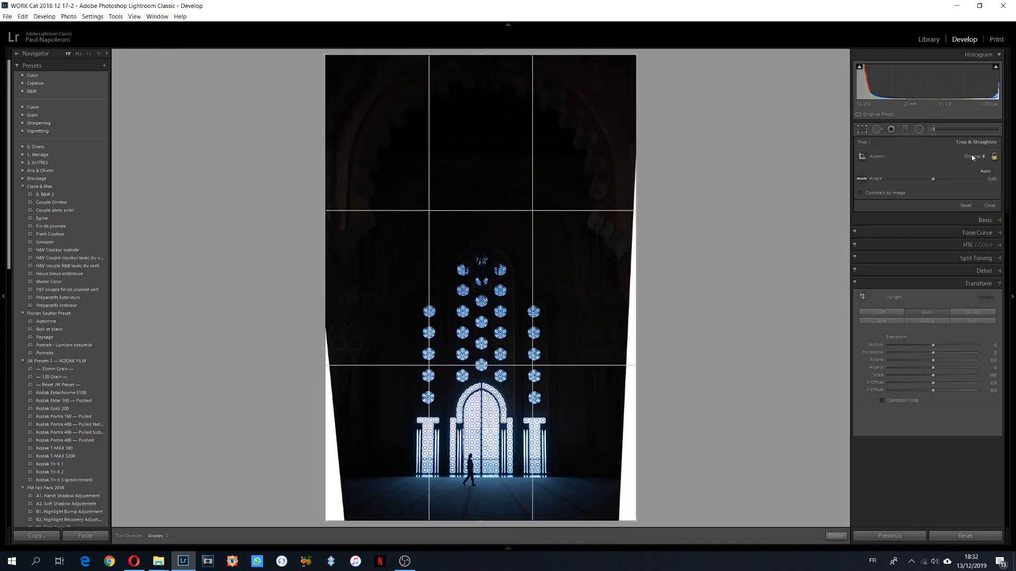
{"action": "left_click_drag", "start_coordinate": [488, 51], "coordinate": [496, 115]}
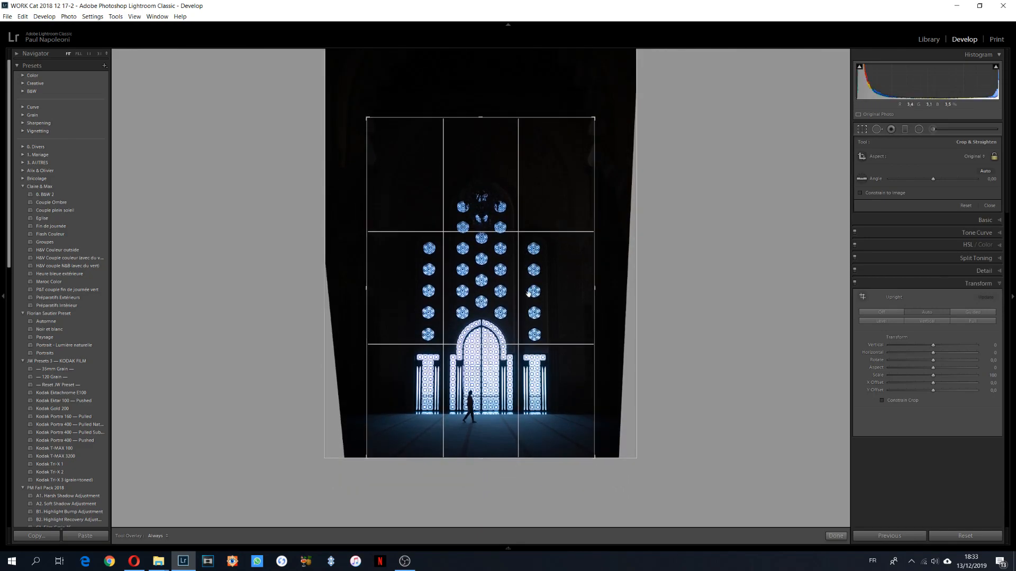
{"action": "left_click_drag", "start_coordinate": [493, 418], "coordinate": [490, 416]}
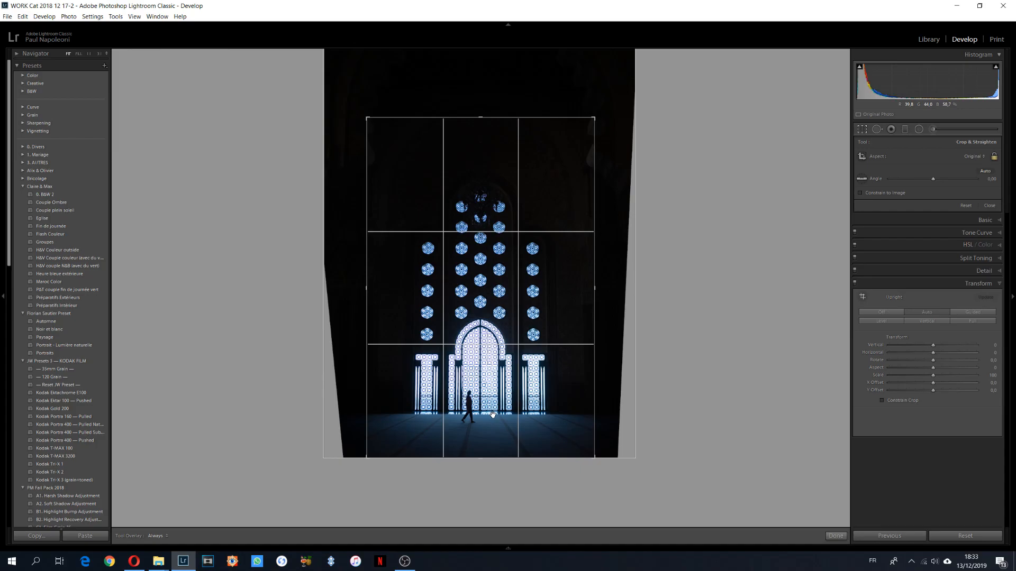
{"action": "left_click", "coordinate": [832, 537]}
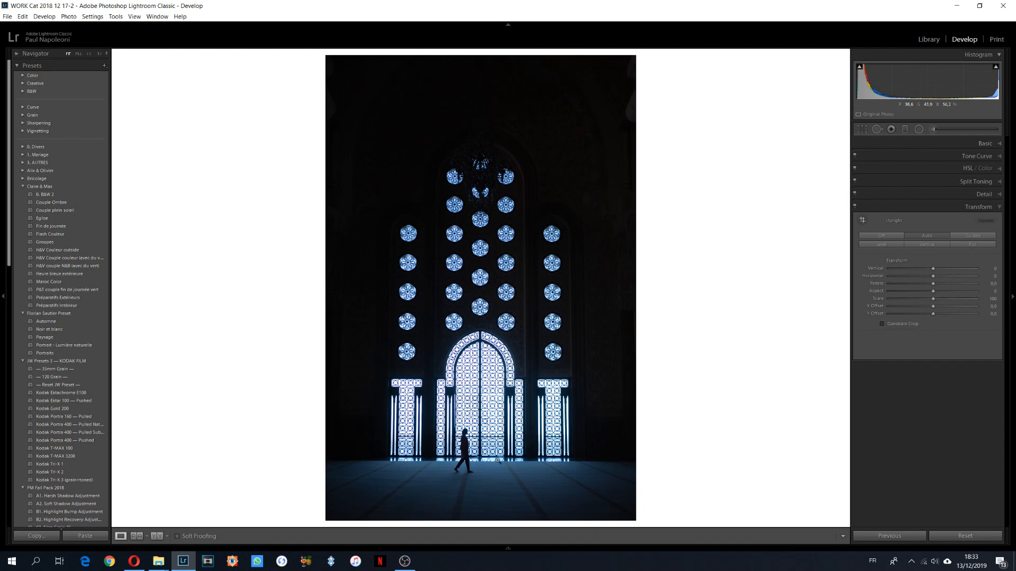
Raise the photo's Contrast to +39 and lower its Blacks to -41.
{"action": "left_click", "coordinate": [972, 143]}
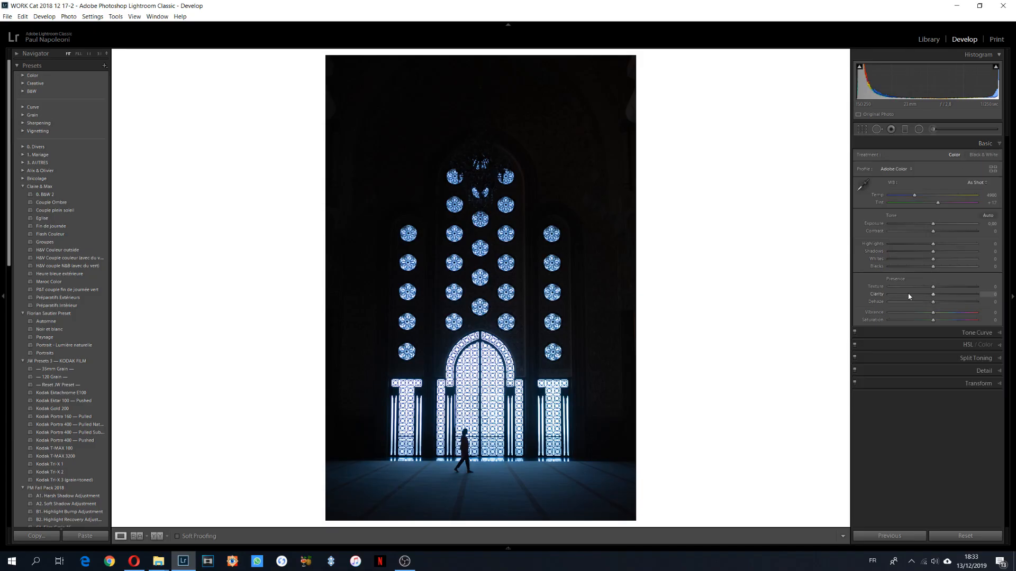
{"action": "left_click", "coordinate": [946, 232]}
{"action": "left_click", "coordinate": [916, 268]}
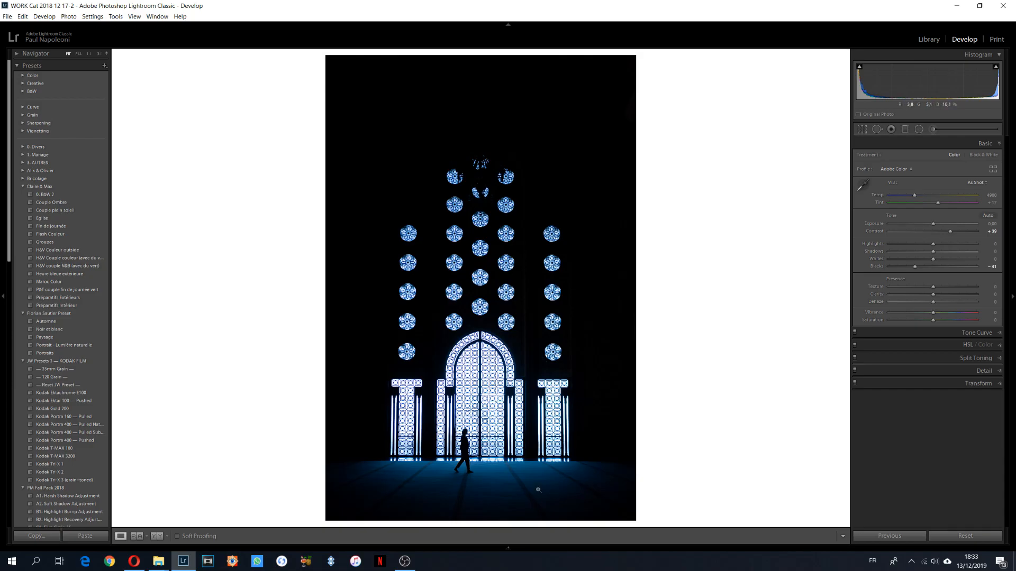
Place a graduated filter over the floor with its transition at the walking figure's feet, and rotate it level with the ground.
{"action": "left_click", "coordinate": [904, 129]}
{"action": "left_click_drag", "start_coordinate": [466, 473], "coordinate": [467, 454]}
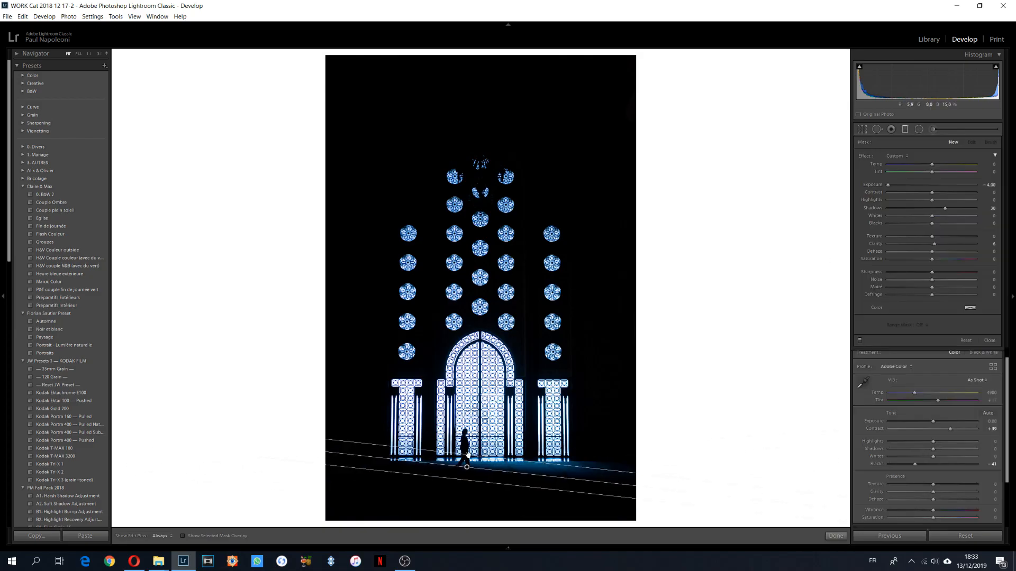
{"action": "left_click_drag", "start_coordinate": [625, 483], "coordinate": [620, 453]}
{"action": "left_click_drag", "start_coordinate": [467, 467], "coordinate": [467, 464]}
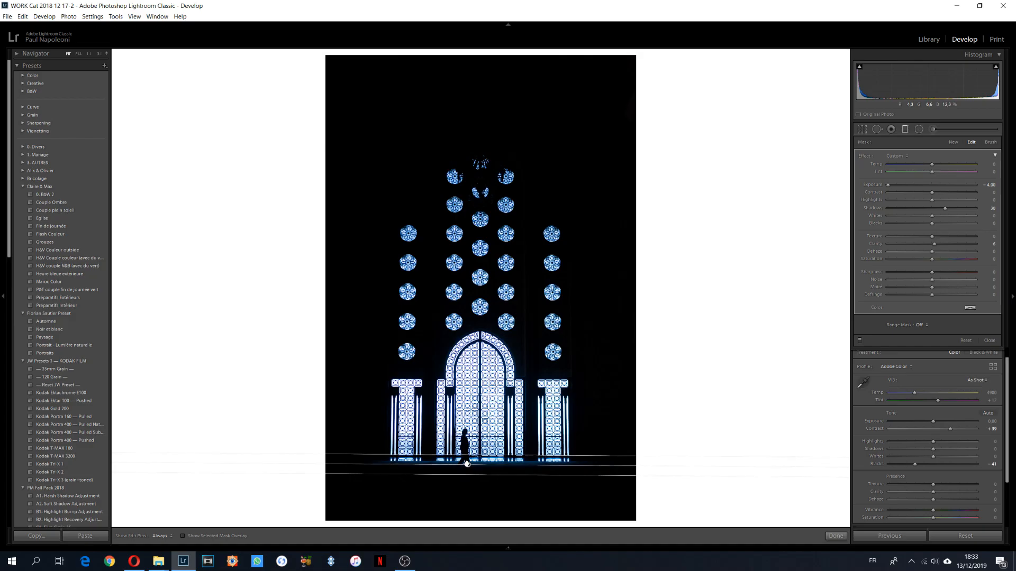
Reset the floor filter's Exposure to 0 and raise its Shadows to 41.
{"action": "double_click", "coordinate": [888, 185]}
{"action": "mouse_move", "coordinate": [945, 208]}
{"action": "left_mouse_down"}
{"action": "mouse_move", "coordinate": [964, 210]}
{"action": "mouse_move", "coordinate": [952, 212]}
{"action": "left_mouse_up"}
{"action": "left_click", "coordinate": [838, 537]}
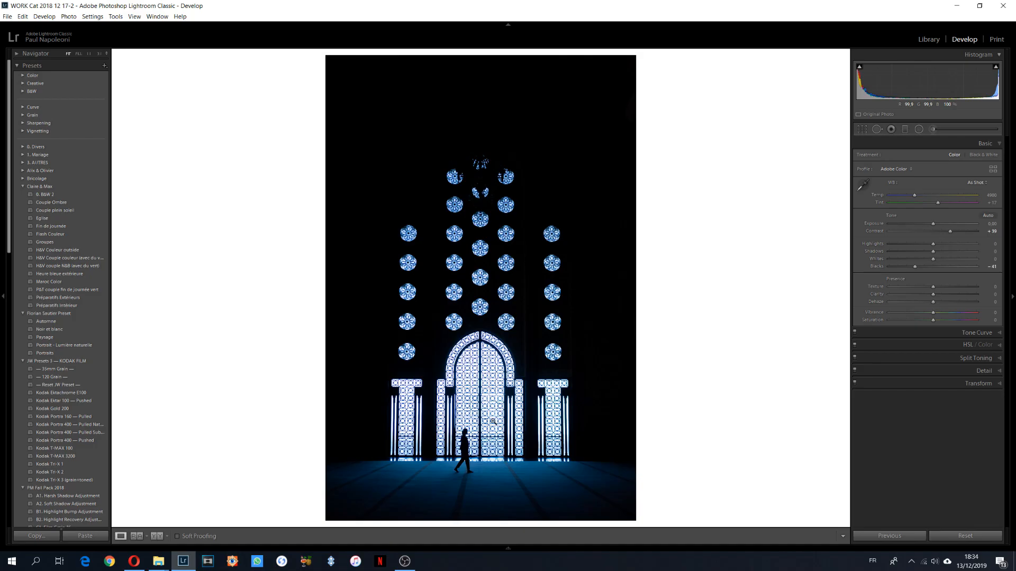
Check the window medallions up close and cool the white balance Temp to 3493.
{"action": "left_click", "coordinate": [502, 214]}
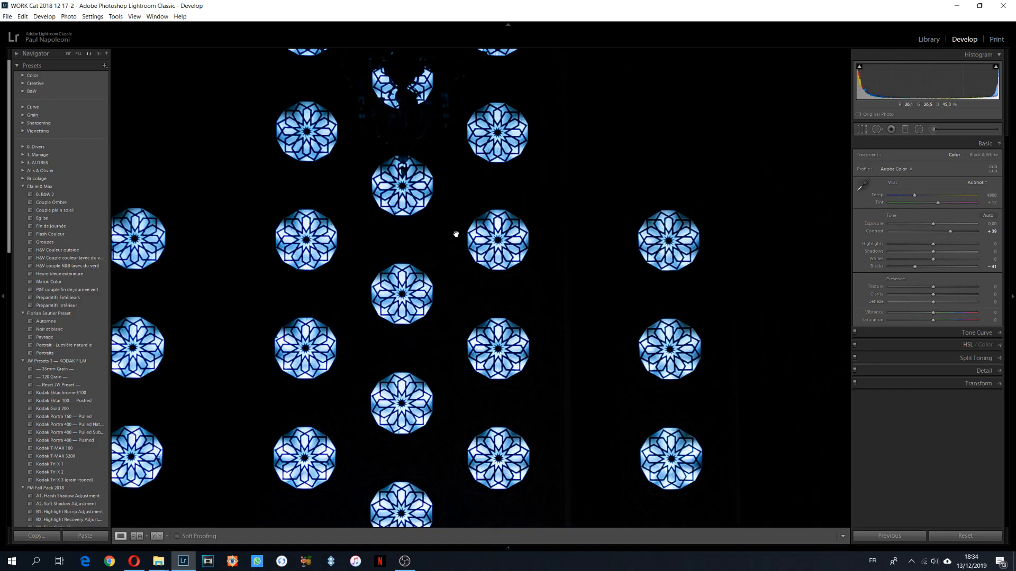
{"action": "left_click", "coordinate": [466, 314]}
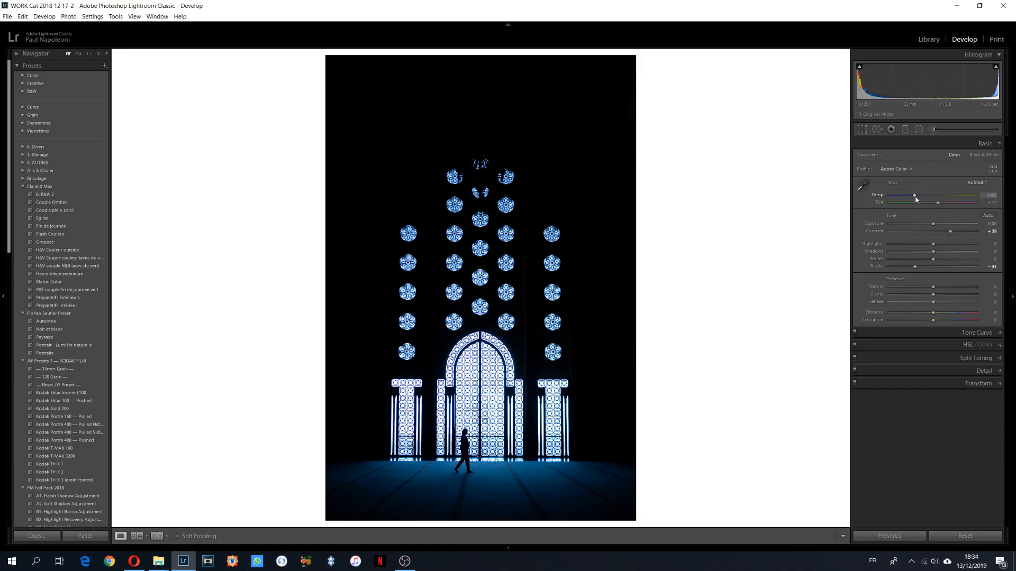
{"action": "left_click_drag", "start_coordinate": [910, 196], "coordinate": [904, 197]}
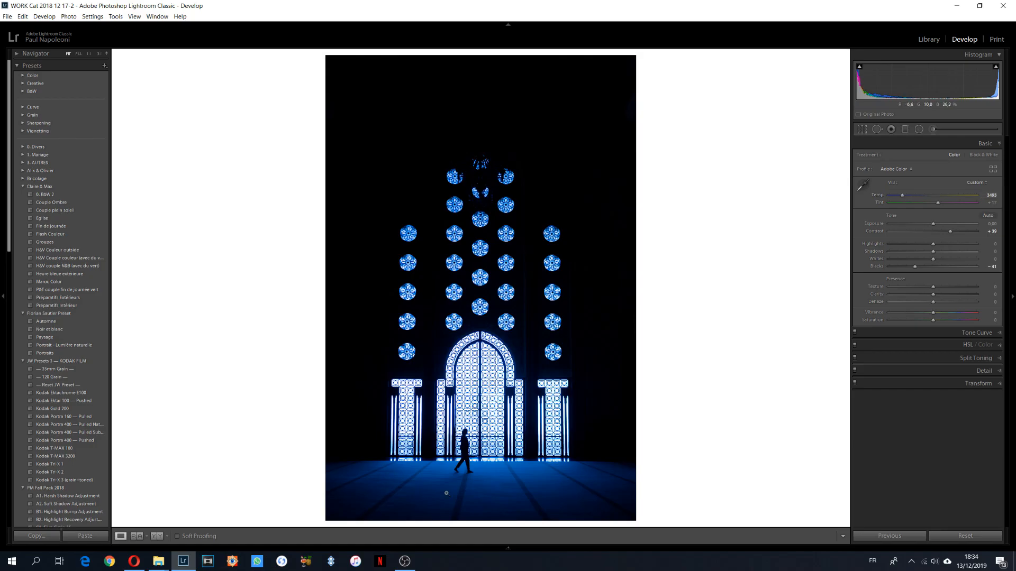
Lower the floor graduated filter's Saturation to about -22 and nudge the filter slightly upward.
{"action": "left_click", "coordinate": [905, 129]}
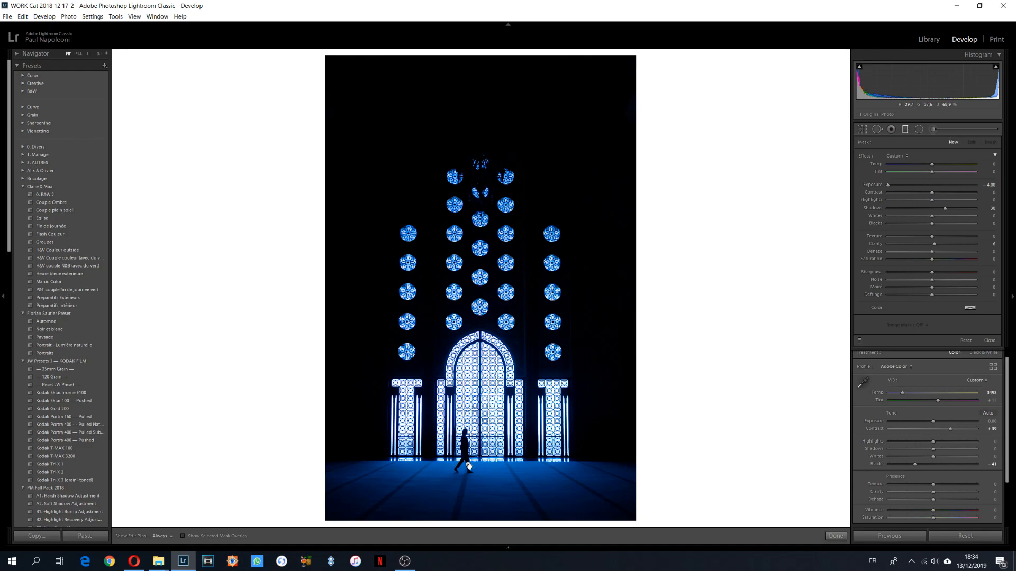
{"action": "left_click", "coordinate": [467, 465]}
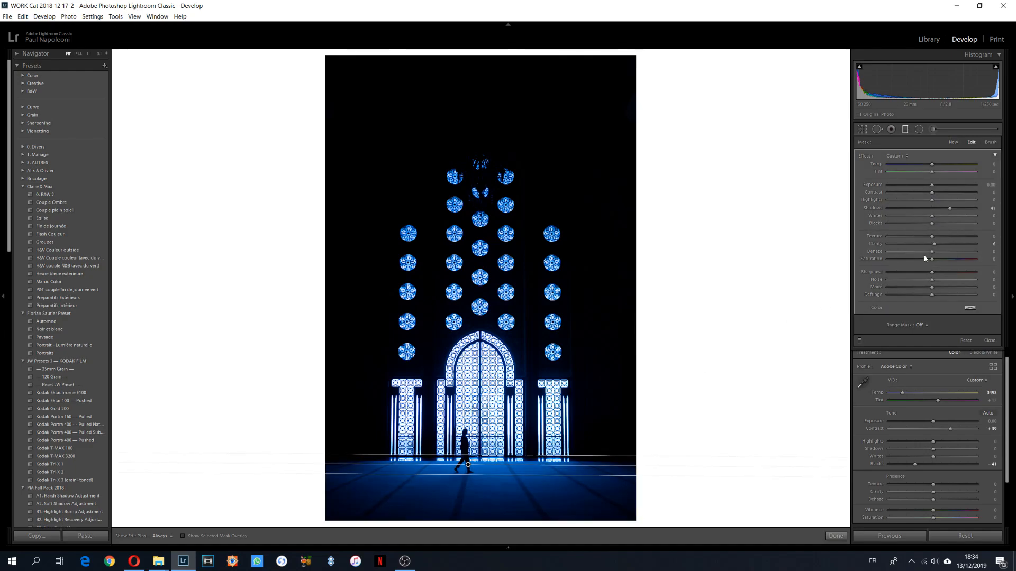
{"action": "mouse_move", "coordinate": [924, 255]}
{"action": "left_mouse_down"}
{"action": "mouse_move", "coordinate": [912, 260]}
{"action": "mouse_move", "coordinate": [920, 265]}
{"action": "left_mouse_up"}
{"action": "left_click_drag", "start_coordinate": [466, 465], "coordinate": [468, 462]}
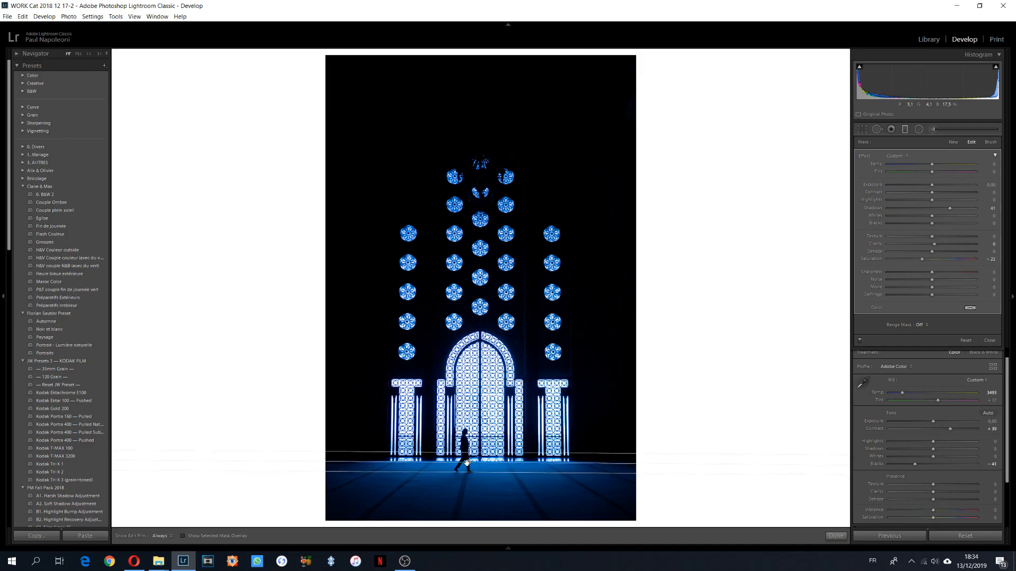
{"action": "left_click", "coordinate": [920, 263]}
{"action": "left_click", "coordinate": [836, 536]}
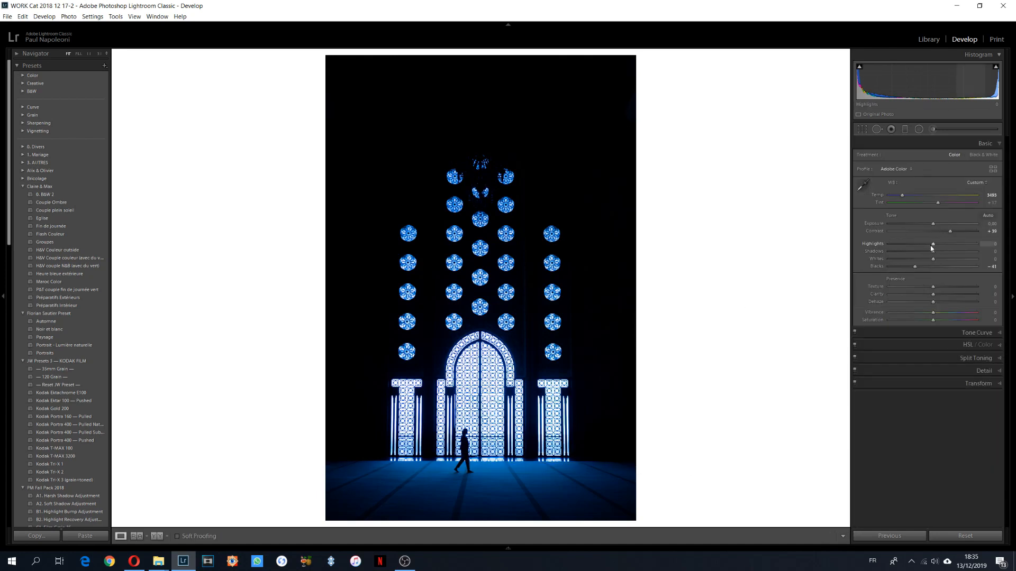
Lower the Highlights to -17 and check the window medallions up close.
{"action": "left_click_drag", "start_coordinate": [934, 247], "coordinate": [927, 247]}
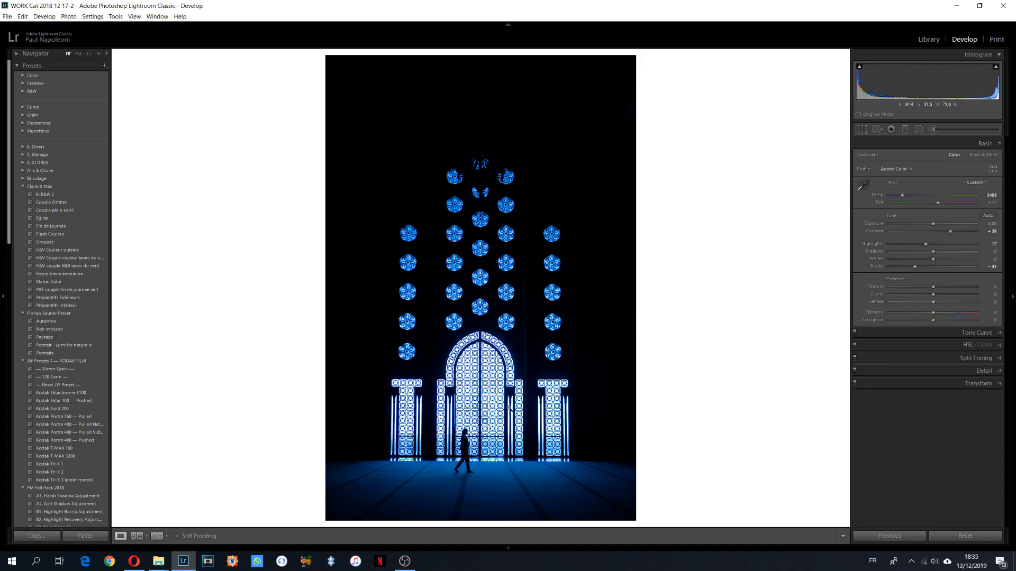
{"action": "left_click", "coordinate": [481, 205]}
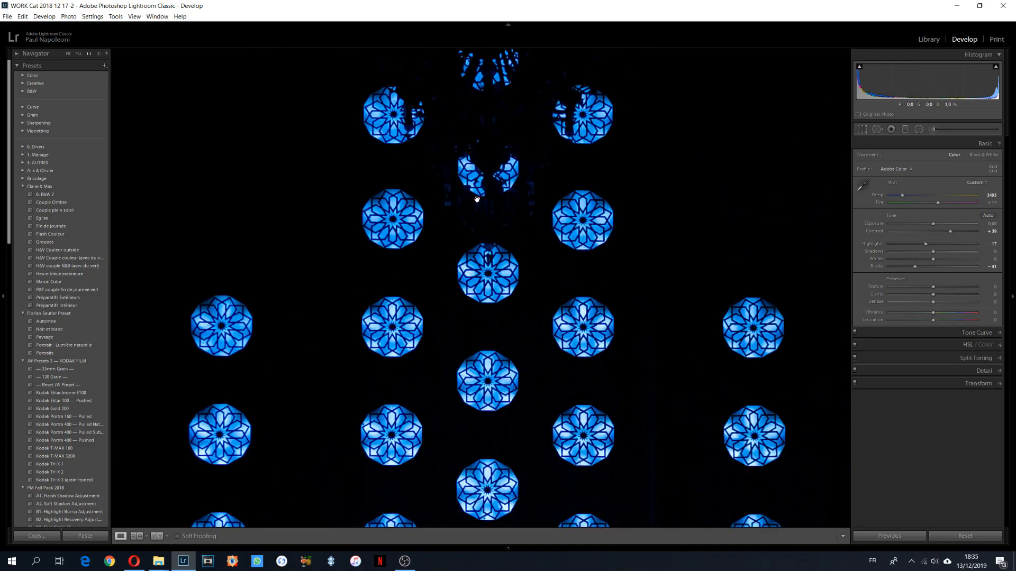
{"action": "left_click", "coordinate": [519, 452]}
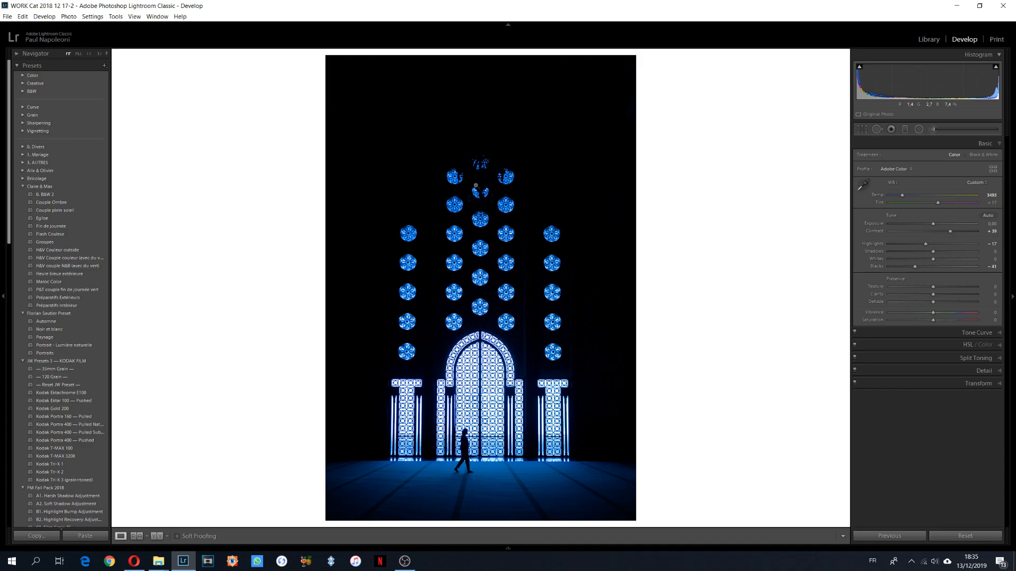
Heal the chipped second medallion of the centre column with a size 77 spot, sourcing an intact medallion from the outer left column.
{"action": "left_click", "coordinate": [476, 173]}
{"action": "left_click_drag", "start_coordinate": [501, 156], "coordinate": [479, 204]}
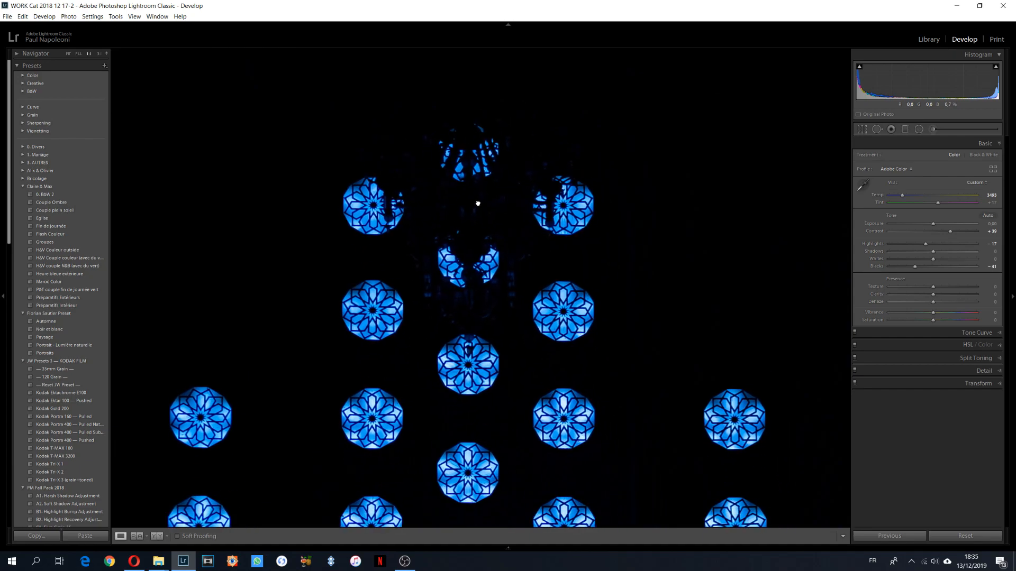
{"action": "left_click", "coordinate": [877, 130]}
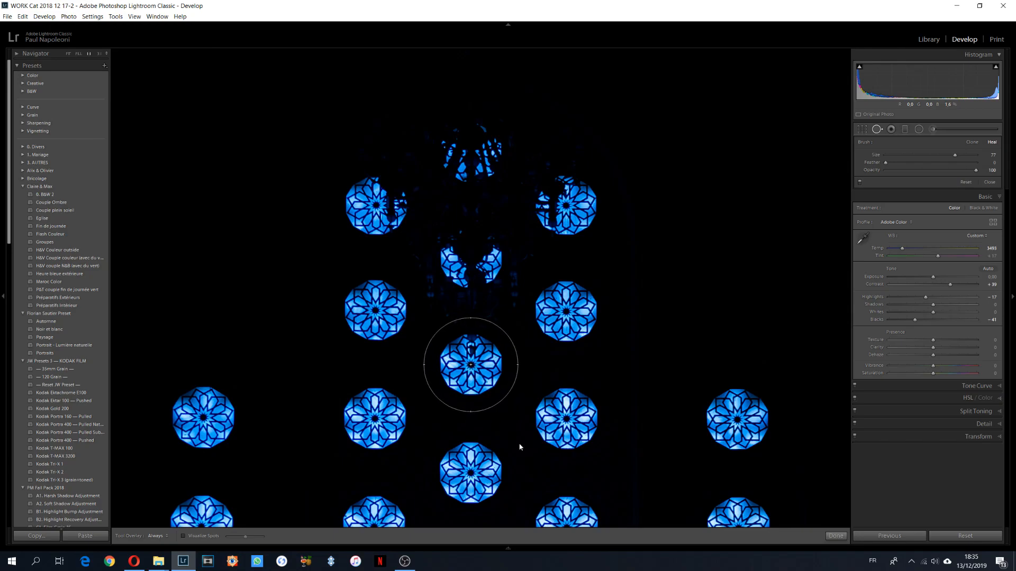
{"action": "left_click", "coordinate": [471, 365]}
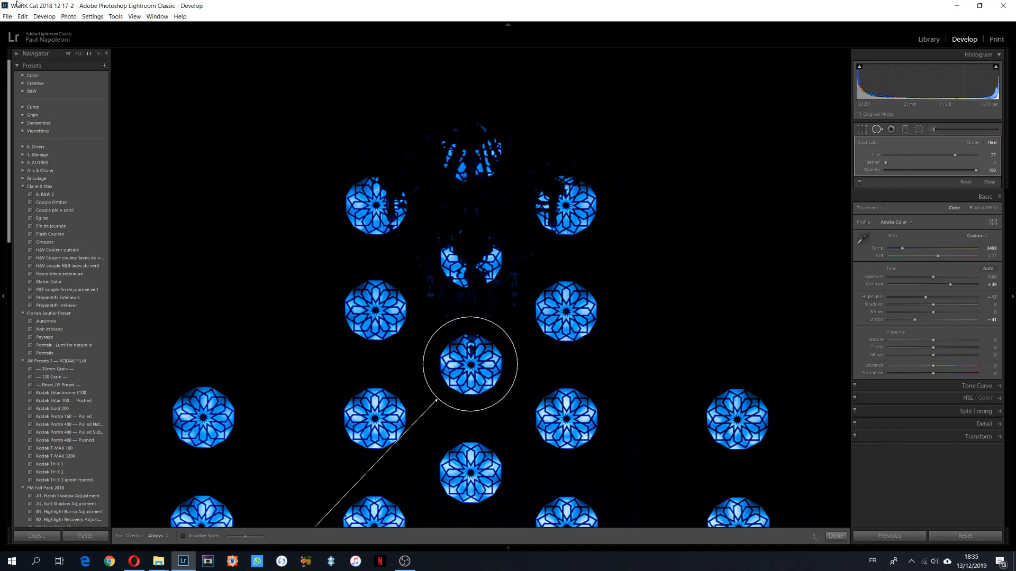
{"action": "left_click", "coordinate": [35, 53]}
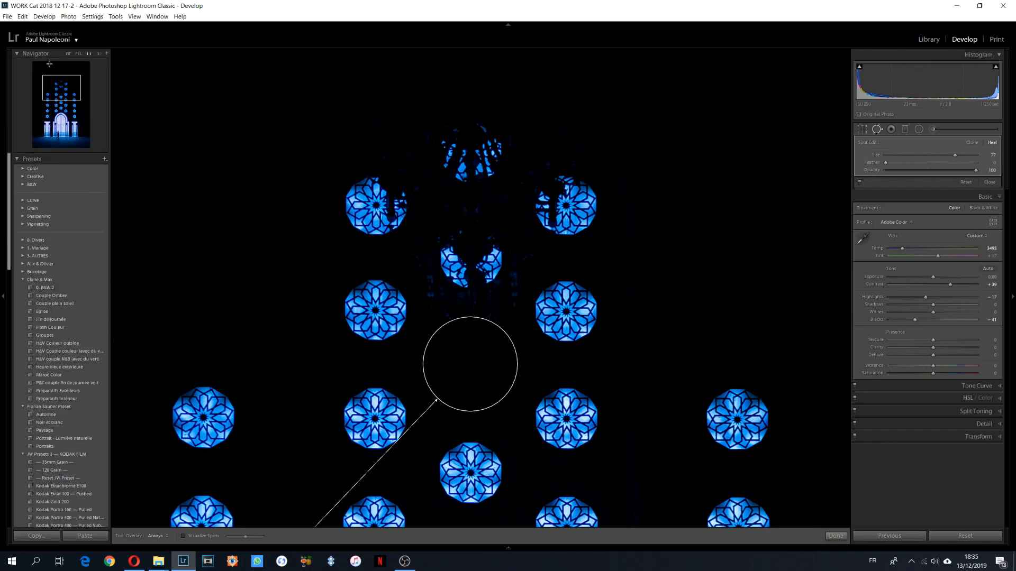
{"action": "left_click_drag", "start_coordinate": [65, 88], "coordinate": [53, 111]}
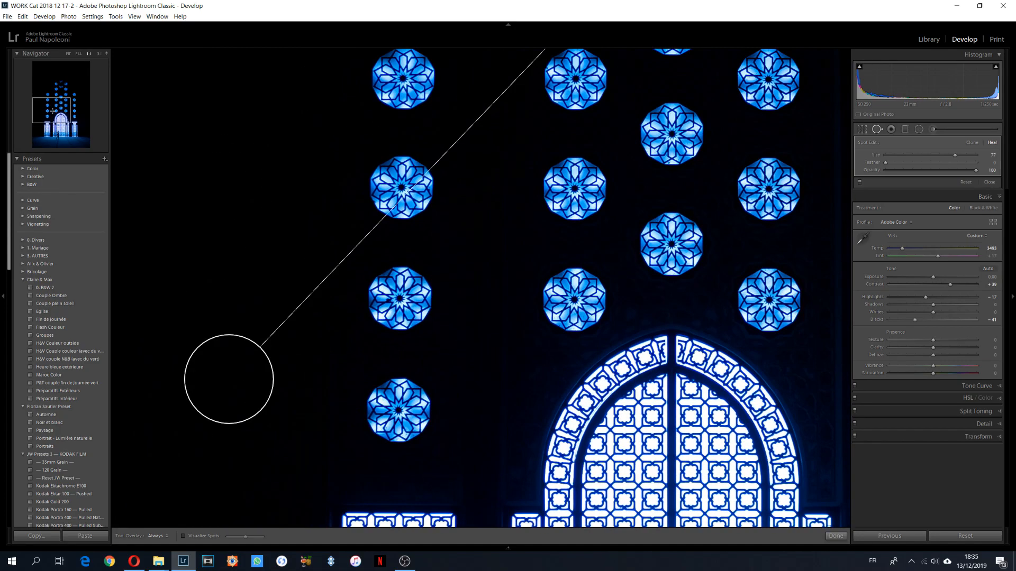
{"action": "left_click_drag", "start_coordinate": [228, 378], "coordinate": [399, 295]}
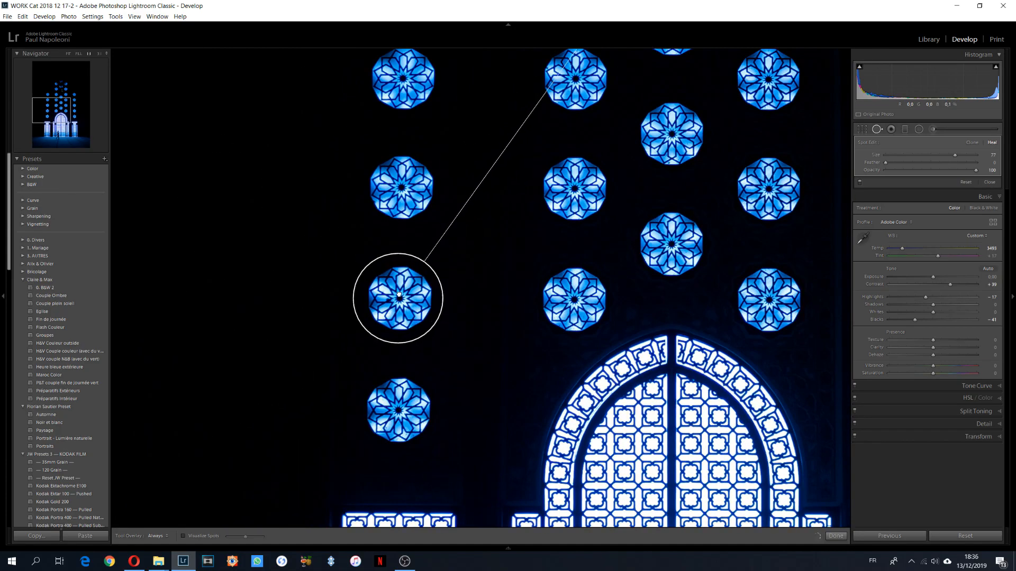
Heal the broken medallion above it in the centre column, aligning the source on the intact medallion of the inner right column.
{"action": "left_click_drag", "start_coordinate": [60, 107], "coordinate": [64, 91]}
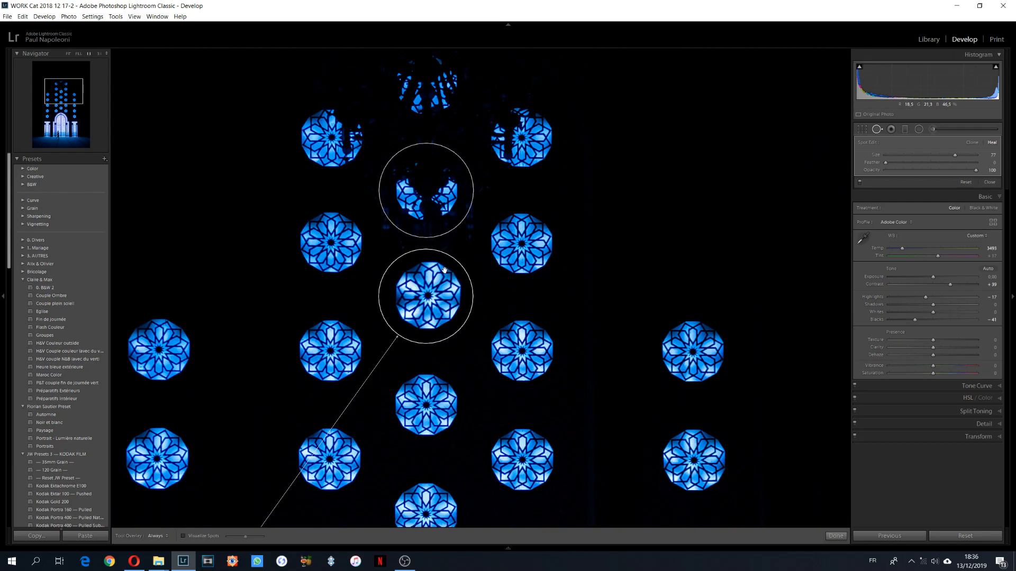
{"action": "left_click", "coordinate": [426, 190]}
{"action": "mouse_move", "coordinate": [62, 95]}
{"action": "left_mouse_down"}
{"action": "mouse_move", "coordinate": [68, 117]}
{"action": "mouse_move", "coordinate": [65, 99]}
{"action": "left_mouse_up"}
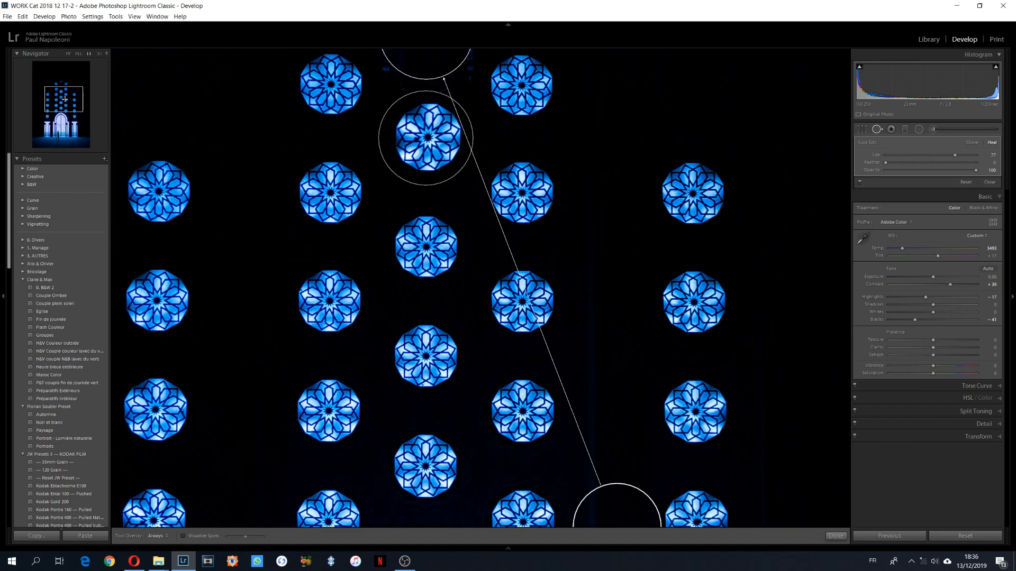
{"action": "left_click_drag", "start_coordinate": [635, 513], "coordinate": [539, 180]}
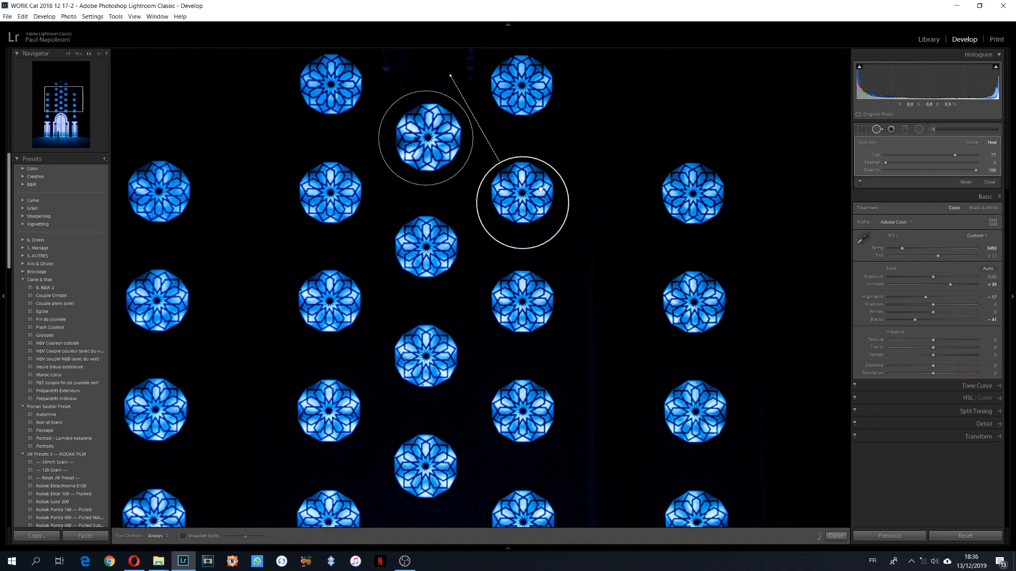
{"action": "left_click_drag", "start_coordinate": [540, 179], "coordinate": [541, 178]}
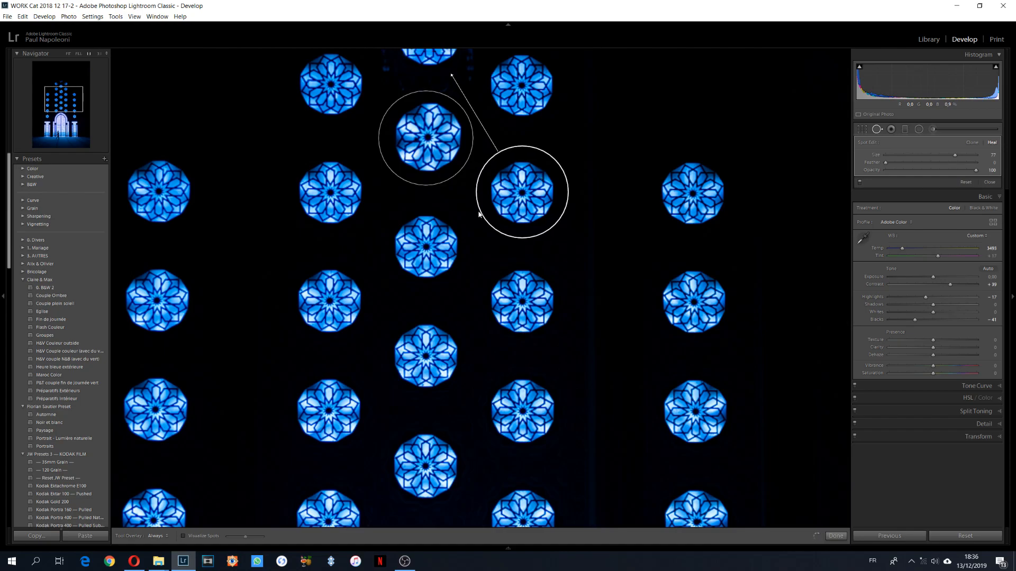
Heal the damaged top medallion of the inner left column, using an intact medallion lower in the window as the source.
{"action": "left_click", "coordinate": [70, 93]}
{"action": "left_click_drag", "start_coordinate": [69, 94], "coordinate": [66, 89]}
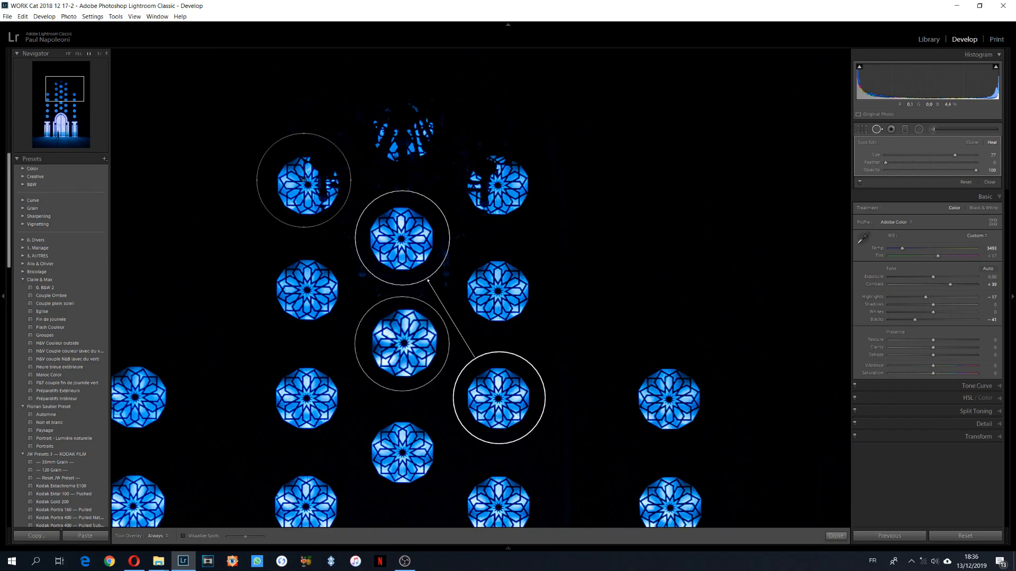
{"action": "left_click", "coordinate": [307, 184]}
{"action": "left_click_drag", "start_coordinate": [77, 98], "coordinate": [78, 100]}
{"action": "left_click_drag", "start_coordinate": [553, 421], "coordinate": [408, 284]}
Heal the damaged top medallion of the inner right column, using an intact medallion lower in the window as the source.
{"action": "left_click_drag", "start_coordinate": [64, 86], "coordinate": [62, 82]}
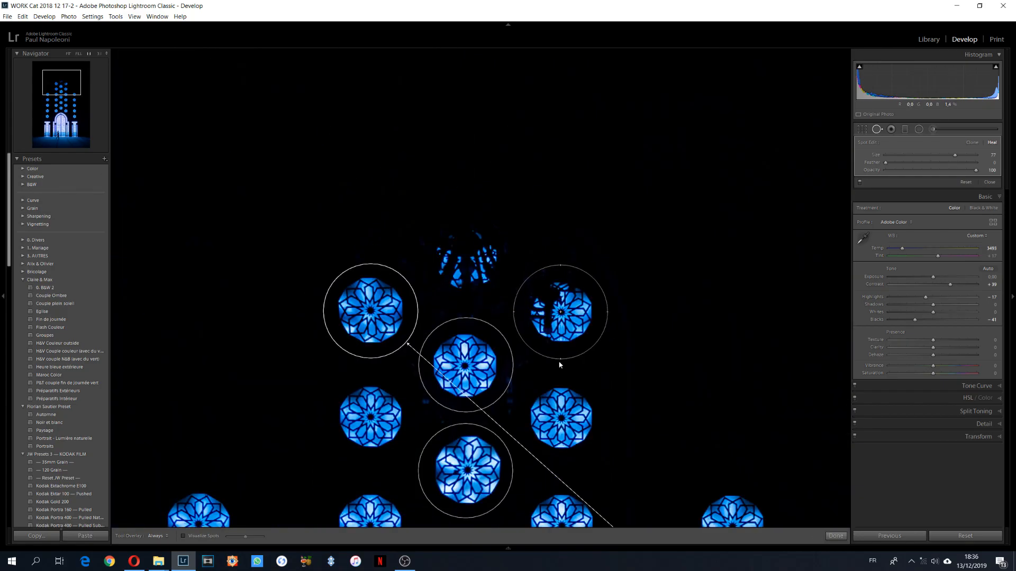
{"action": "left_click", "coordinate": [560, 312]}
{"action": "left_click", "coordinate": [71, 96]}
{"action": "mouse_move", "coordinate": [664, 517]}
{"action": "left_mouse_down"}
{"action": "mouse_move", "coordinate": [564, 483]}
{"action": "mouse_move", "coordinate": [372, 228]}
{"action": "left_mouse_up"}
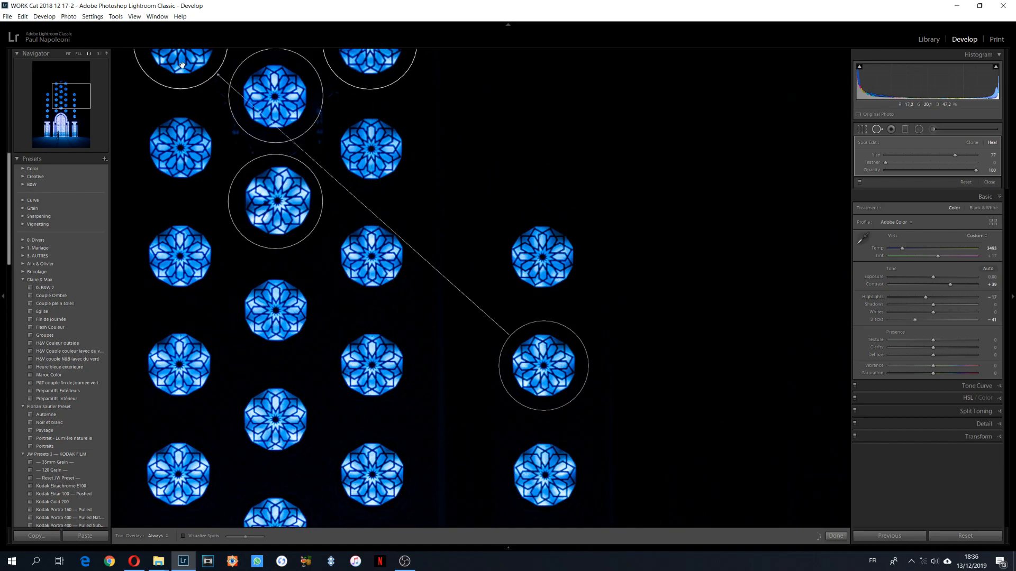
Rebuild the topmost medallion of the centre column from an intact inner right column medallion, and finish the spot removal.
{"action": "left_click", "coordinate": [65, 85]}
{"action": "left_click_drag", "start_coordinate": [536, 196], "coordinate": [504, 385]}
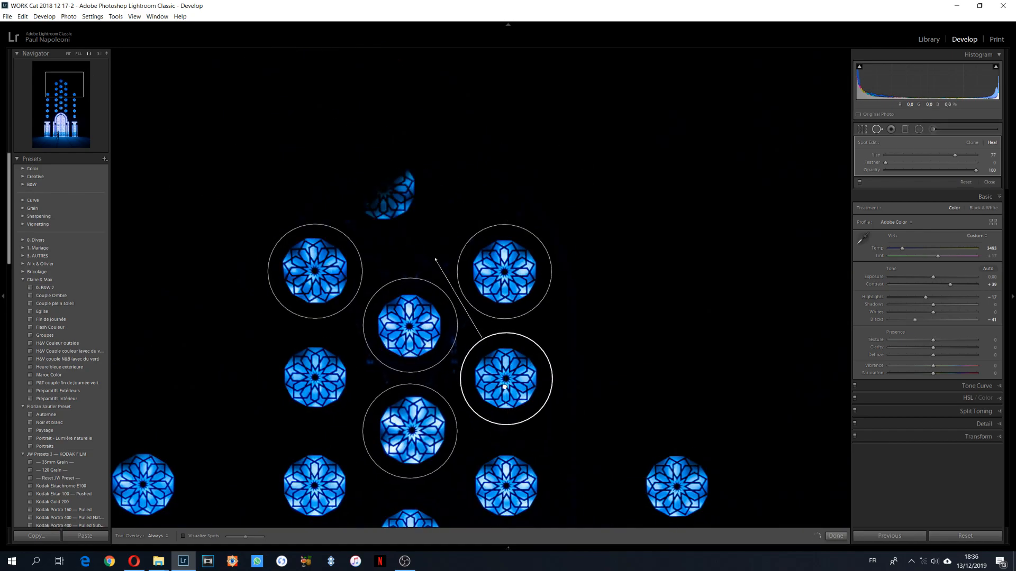
{"action": "left_click", "coordinate": [836, 536]}
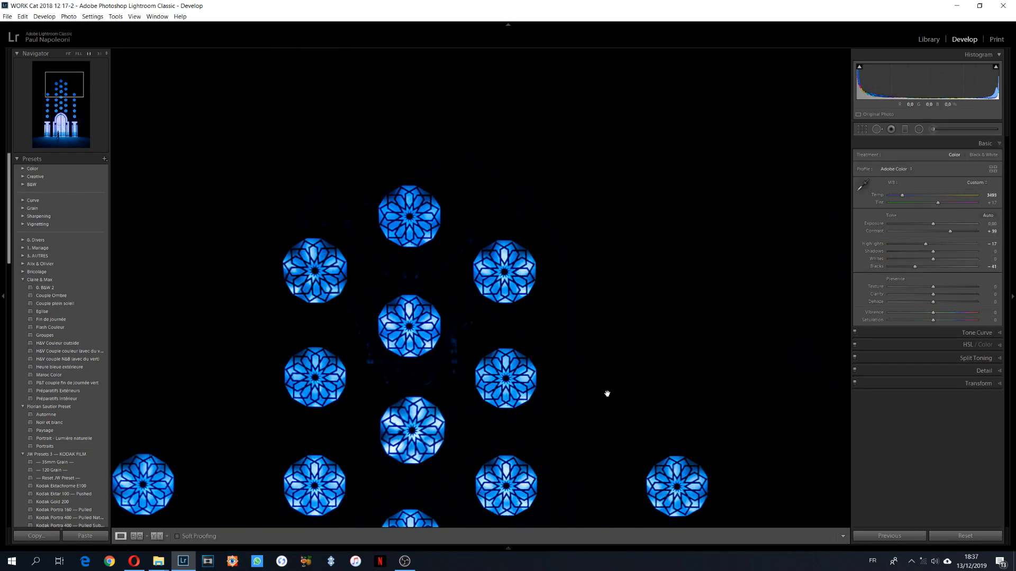
Inspect the healed medallions up close and lower the Blacks to -57.
{"action": "left_click", "coordinate": [599, 363]}
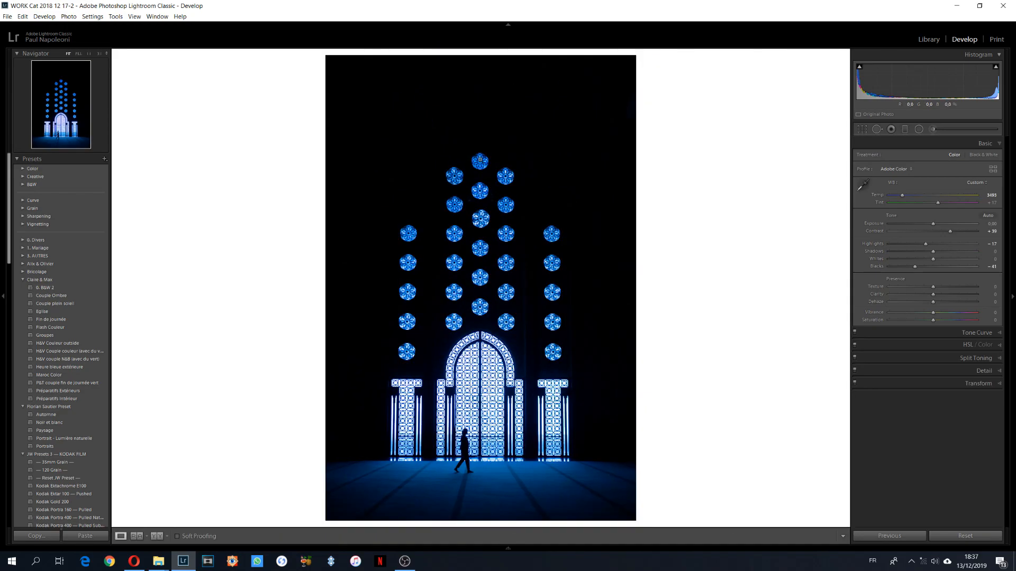
{"action": "left_click", "coordinate": [506, 182]}
{"action": "left_click_drag", "start_coordinate": [371, 238], "coordinate": [490, 320]}
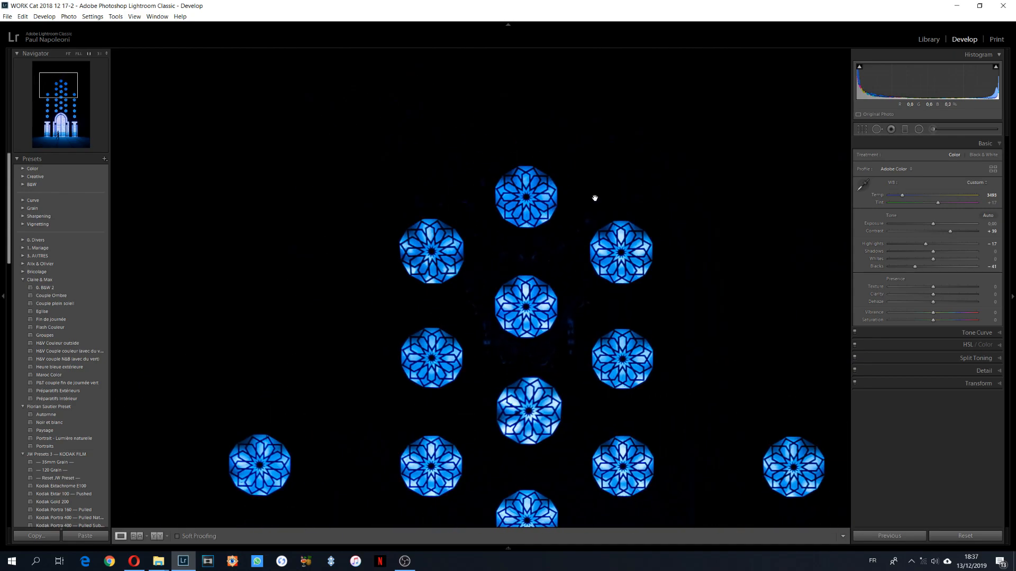
{"action": "left_click", "coordinate": [908, 268]}
Paint out the leftover blue traces between the upper medallions with a size 9 adjustment brush at Exposure -4.00 and Shadows -100.
{"action": "left_click", "coordinate": [933, 129]}
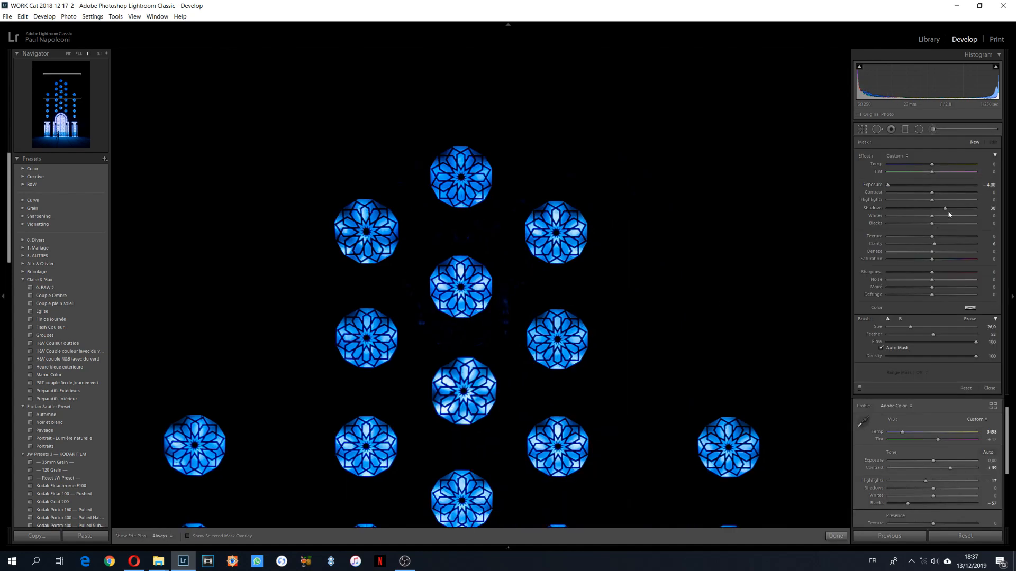
{"action": "left_click_drag", "start_coordinate": [945, 208], "coordinate": [882, 208]}
{"action": "scroll", "coordinate": [650, 245], "scroll_direction": "down", "scroll_amount": 8}
{"action": "key", "text": "h"}
{"action": "mouse_move", "coordinate": [449, 229]}
{"action": "left_mouse_down"}
{"action": "mouse_move", "coordinate": [410, 301]}
{"action": "mouse_move", "coordinate": [404, 282]}
{"action": "mouse_move", "coordinate": [433, 336]}
{"action": "mouse_move", "coordinate": [495, 335]}
{"action": "mouse_move", "coordinate": [532, 287]}
{"action": "left_mouse_up"}
{"action": "key", "text": "h"}
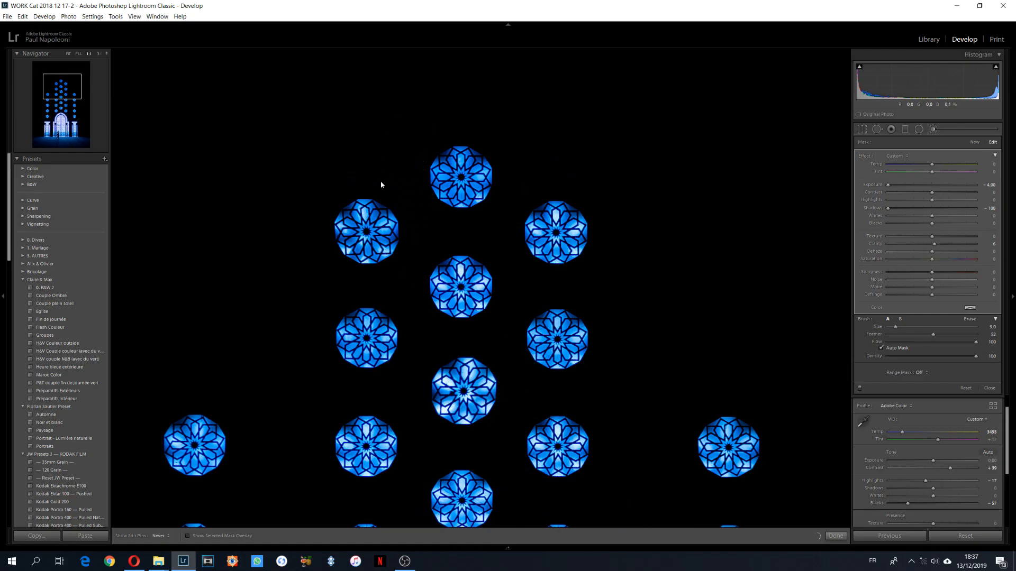